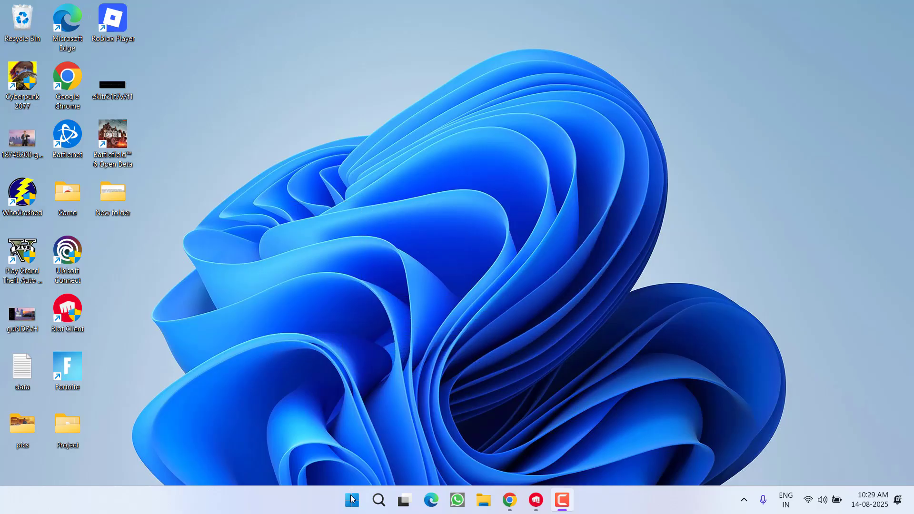
- Open the %localappdata% folder in File Explorer from the Run dialog
right_click(352, 499)
left_click(307, 427)
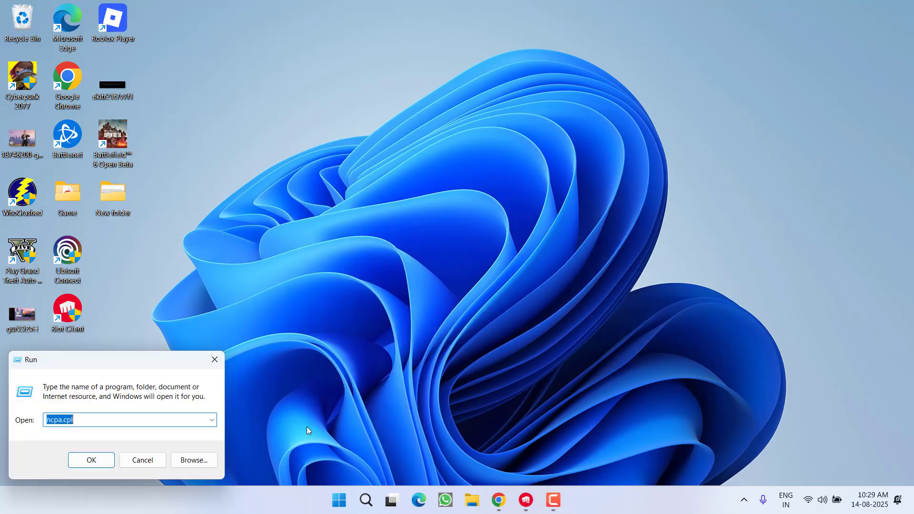
type("%")
key("Down")
key("Down")
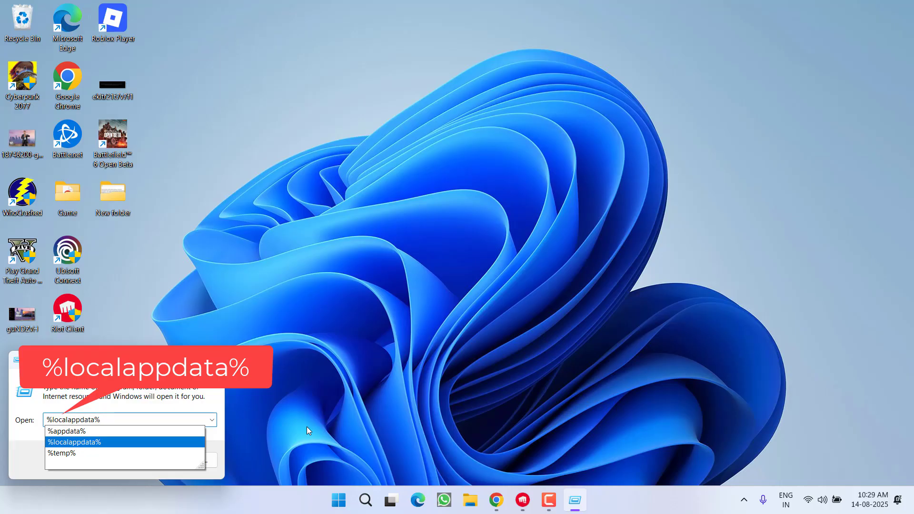
key("Return")
- Open the Riot Games folder in AppData\Local and select its Riot Client folder
left_click(186, 286)
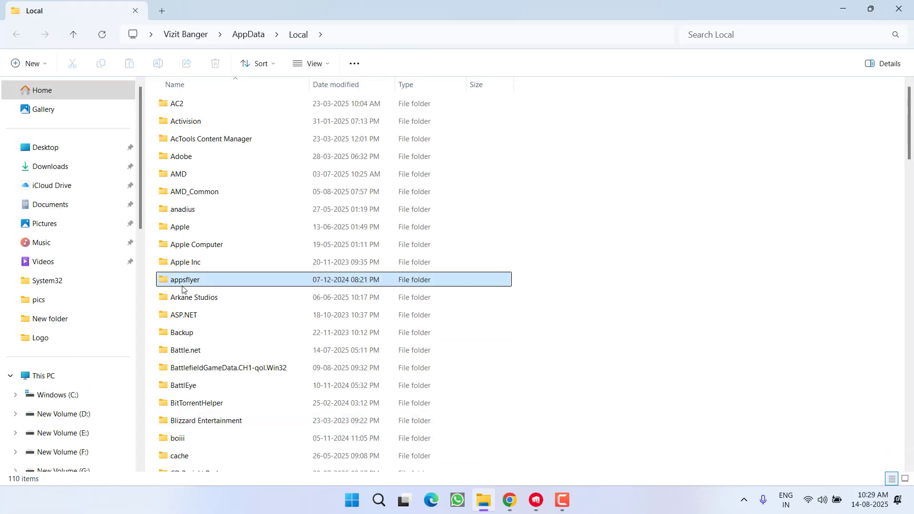
key("r")
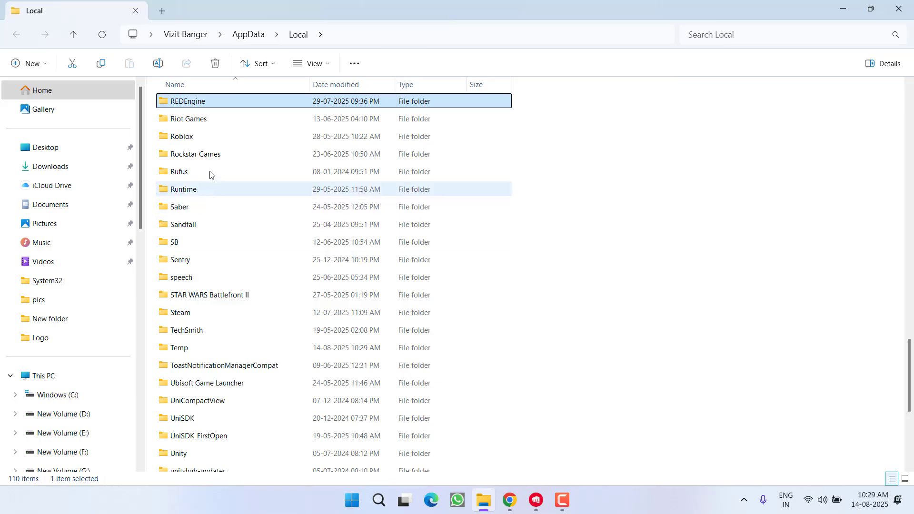
double_click(193, 120)
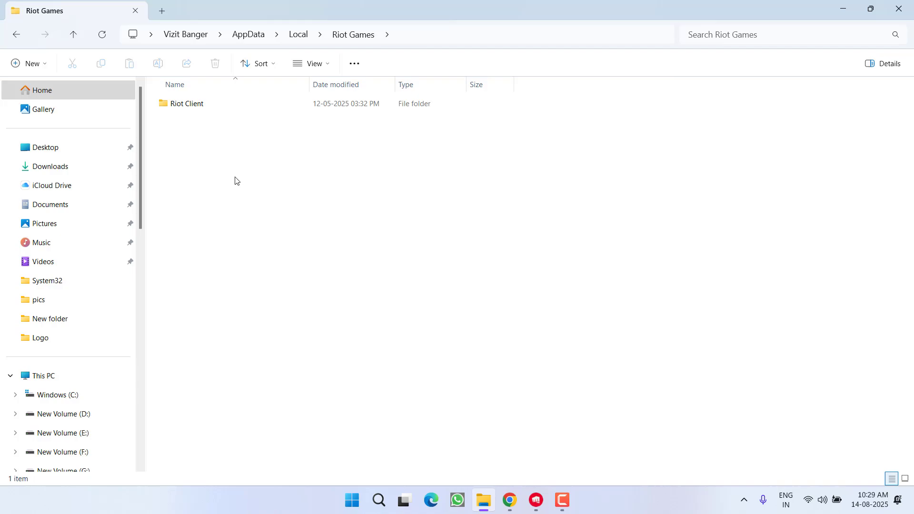
left_click(189, 109)
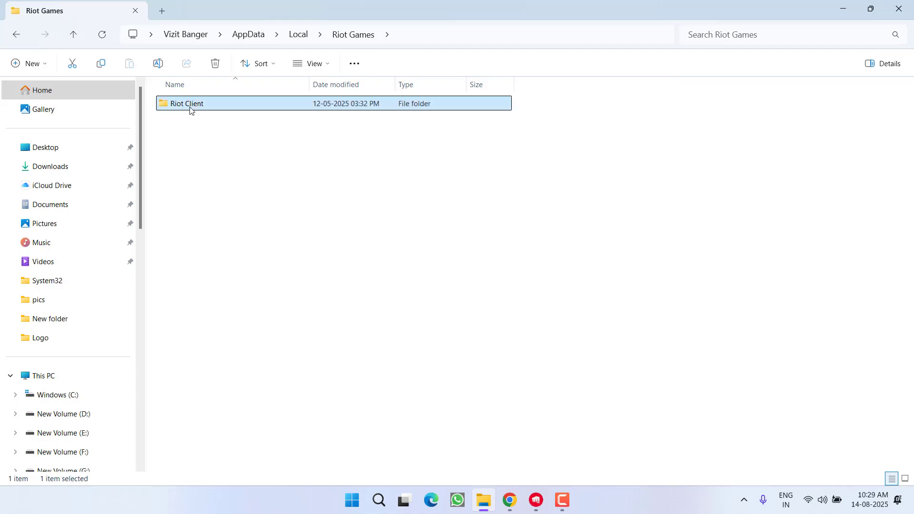
left_click(194, 132)
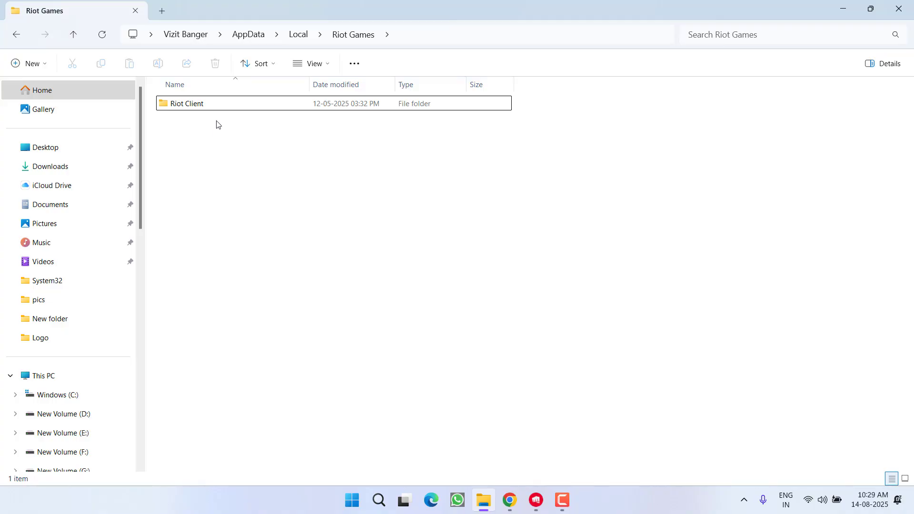
left_click_drag(175, 238, 198, 97)
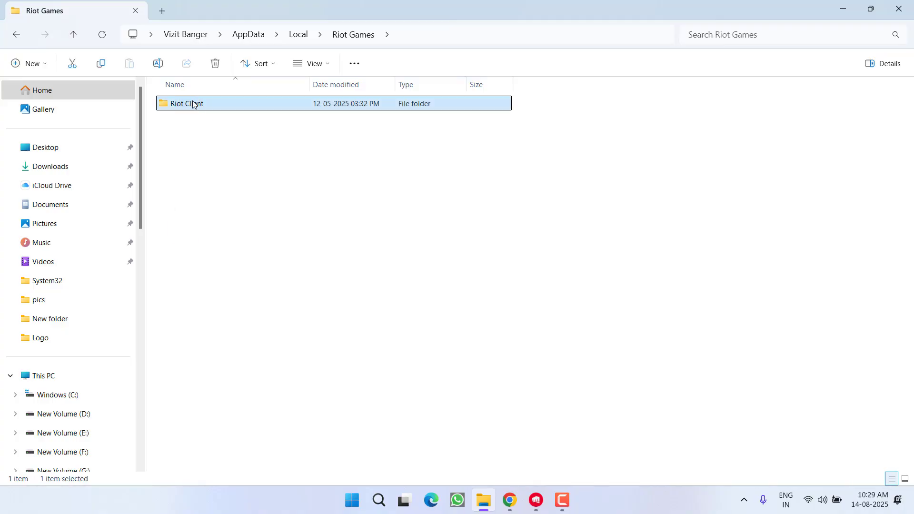
- Try deleting the Riot Client folder and cancel the folder-in-use warning
right_click(189, 107)
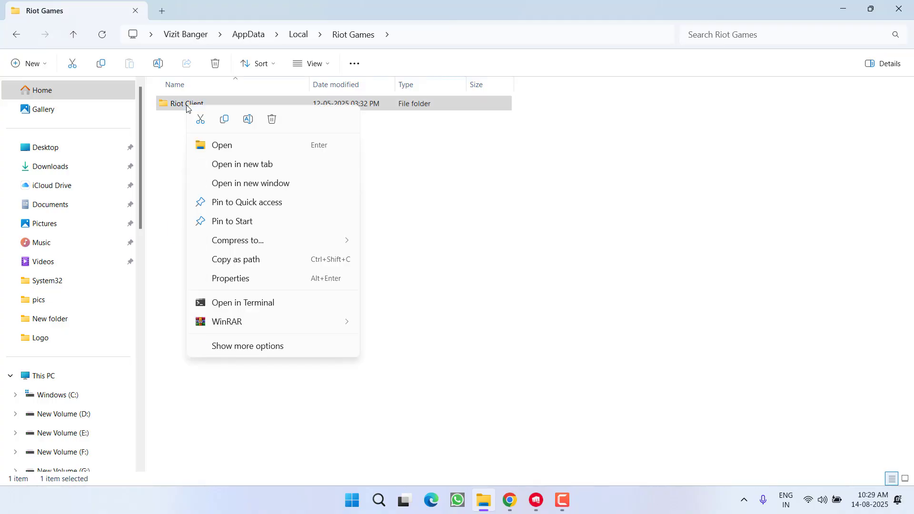
left_click(272, 122)
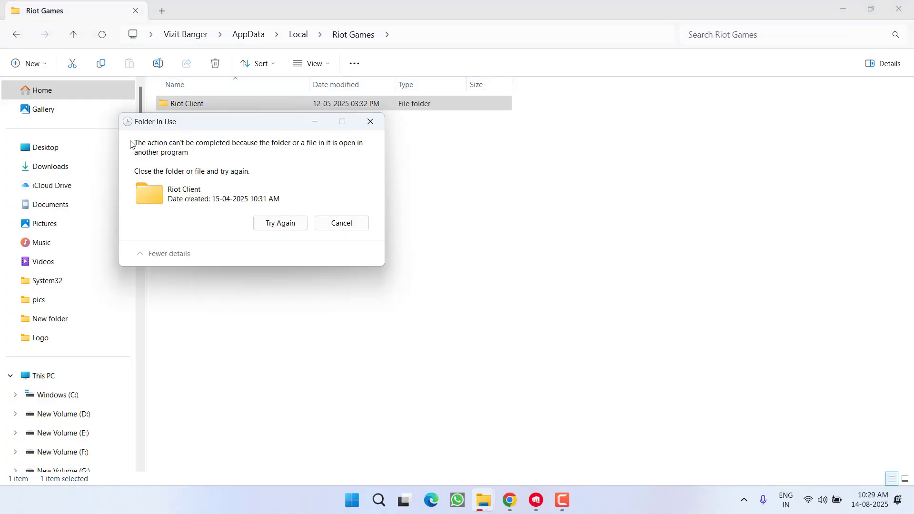
left_click(346, 223)
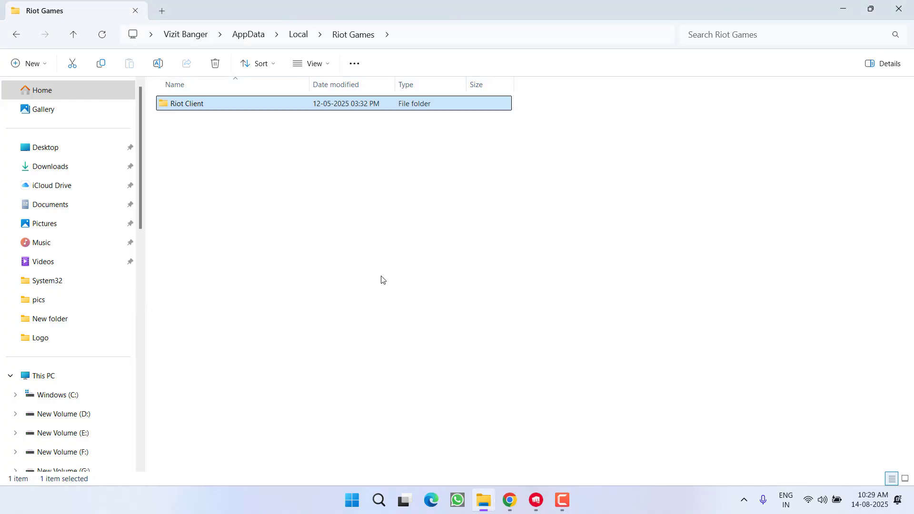
- Close the Riot Client window and exit Riot Client from the system tray
left_click(536, 508)
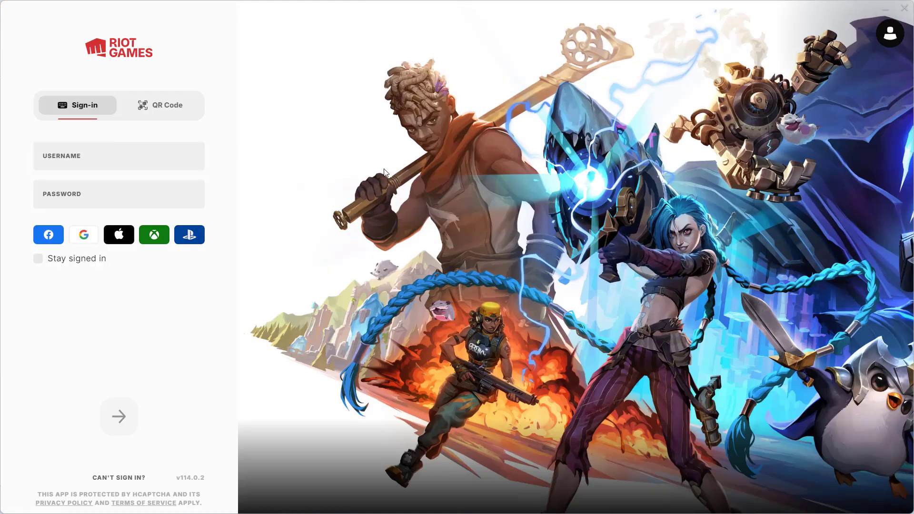
left_click(904, 8)
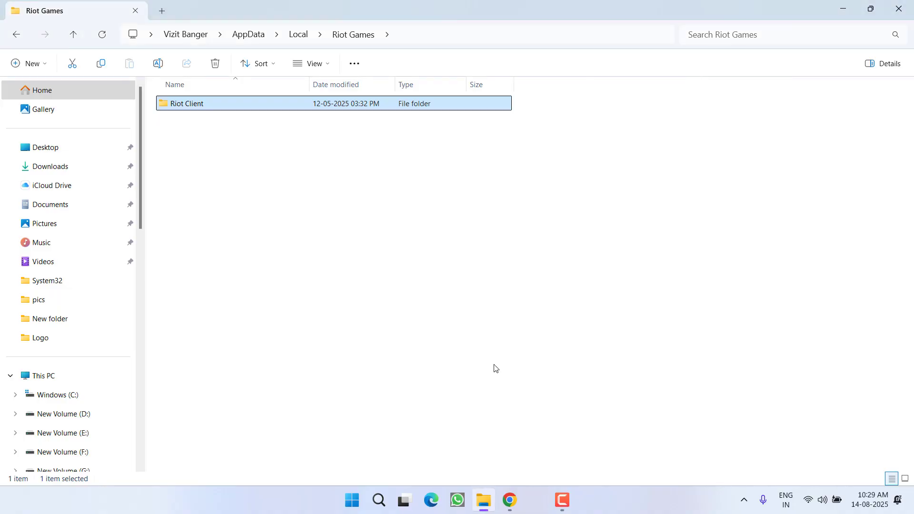
left_click(746, 507)
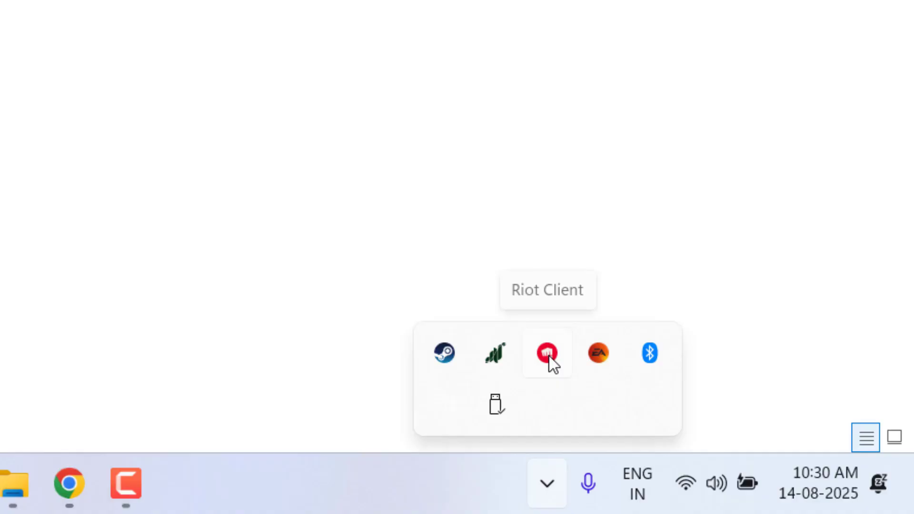
right_click(548, 354)
left_click(611, 407)
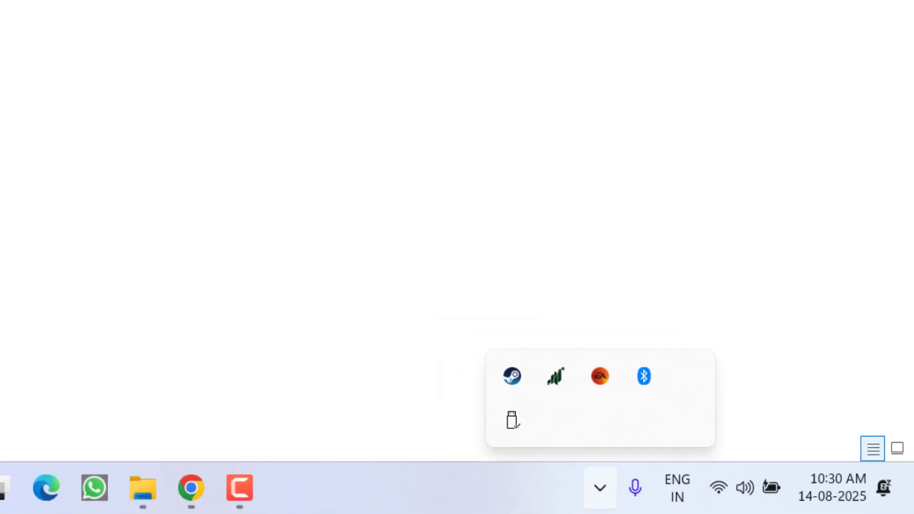
- Delete the Riot Client folder, then minimise everything to show the desktop
left_click(168, 106)
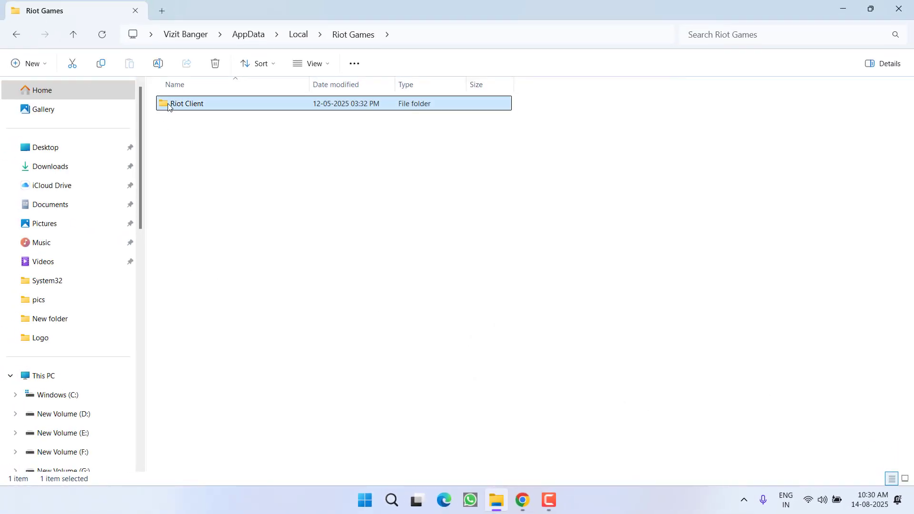
right_click(168, 105)
left_click(253, 118)
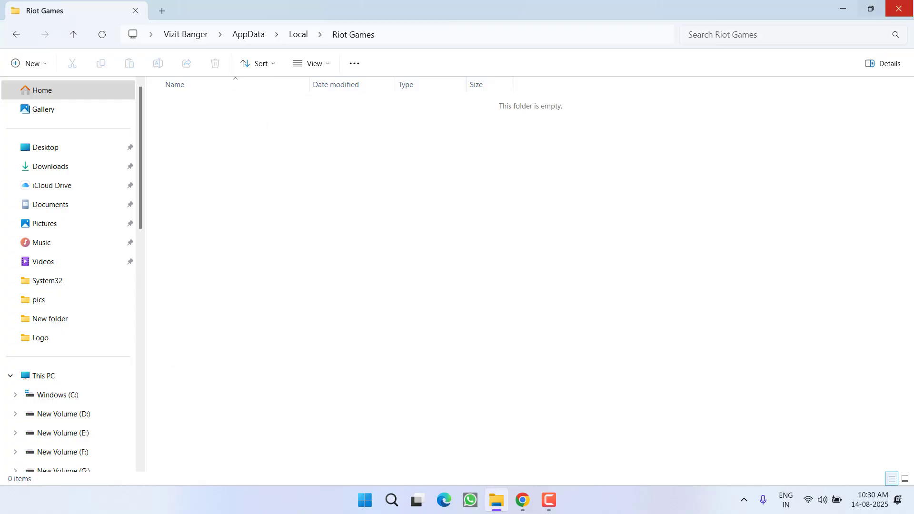
key("super+d")
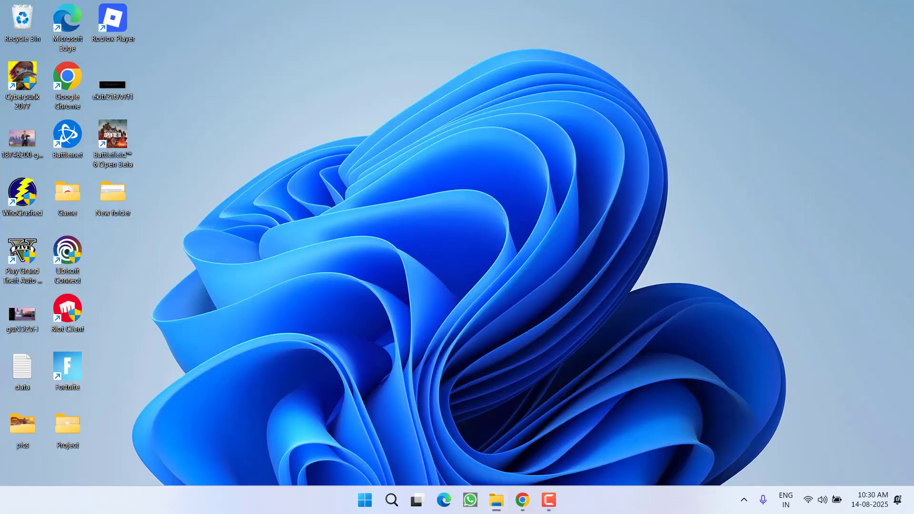
- In the Riot Client shortcut's Compatibility settings, keep Run as administrator and disable full-screen optimisations
right_click(70, 314)
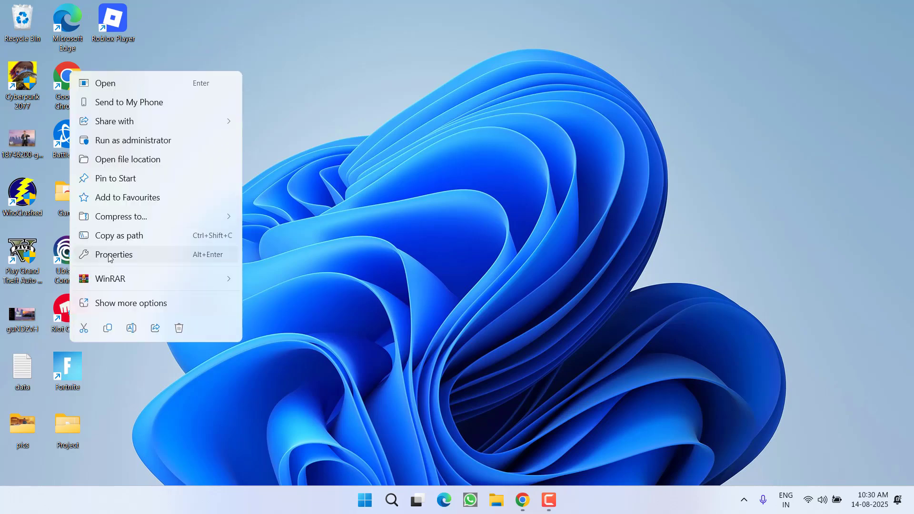
left_click(110, 256)
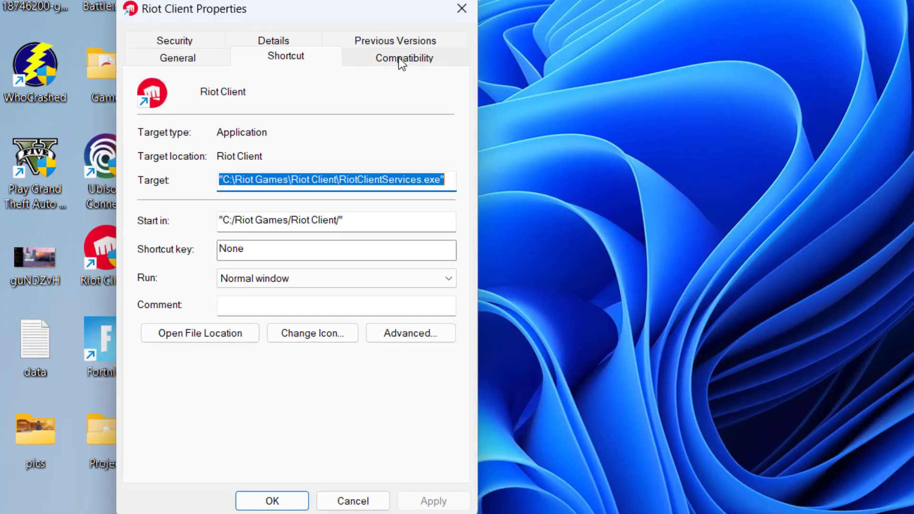
left_click(398, 58)
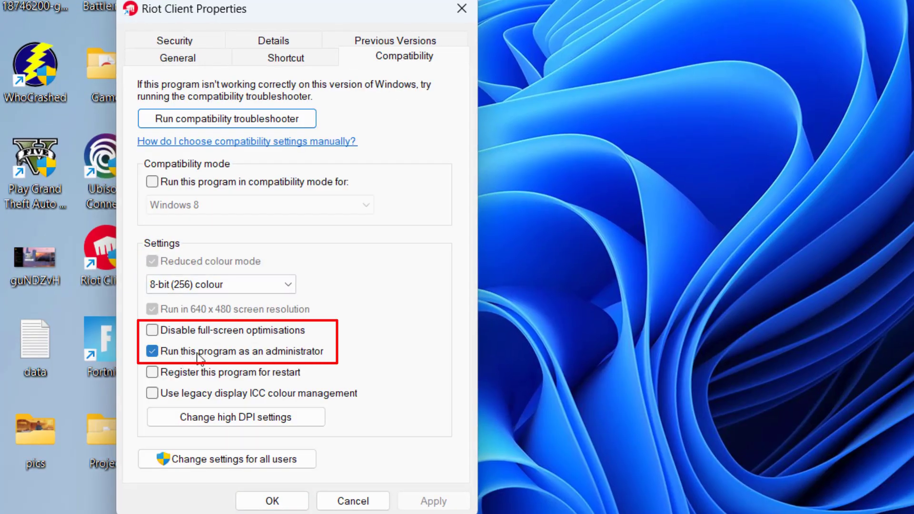
left_click(233, 353)
left_click(243, 355)
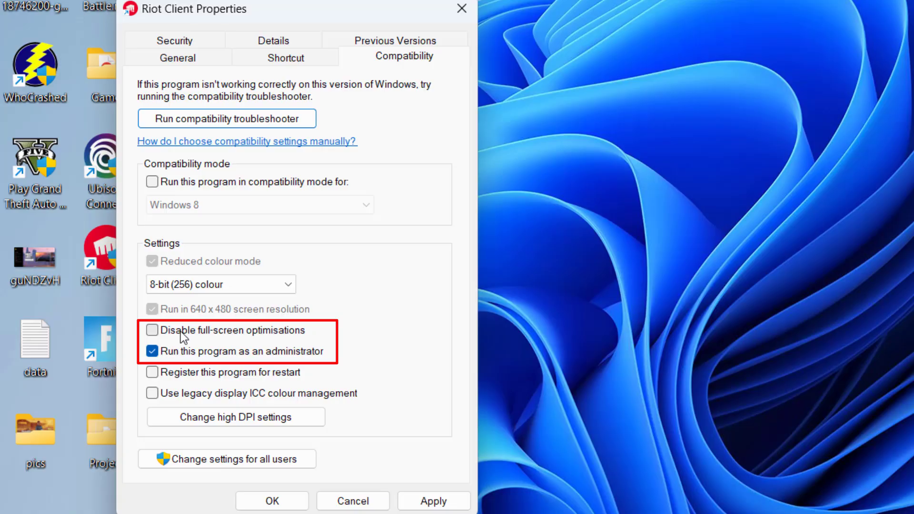
left_click(180, 332)
- Append -disable-auto-launch to the Riot Client shortcut's Target, then apply and close Properties
left_click(286, 57)
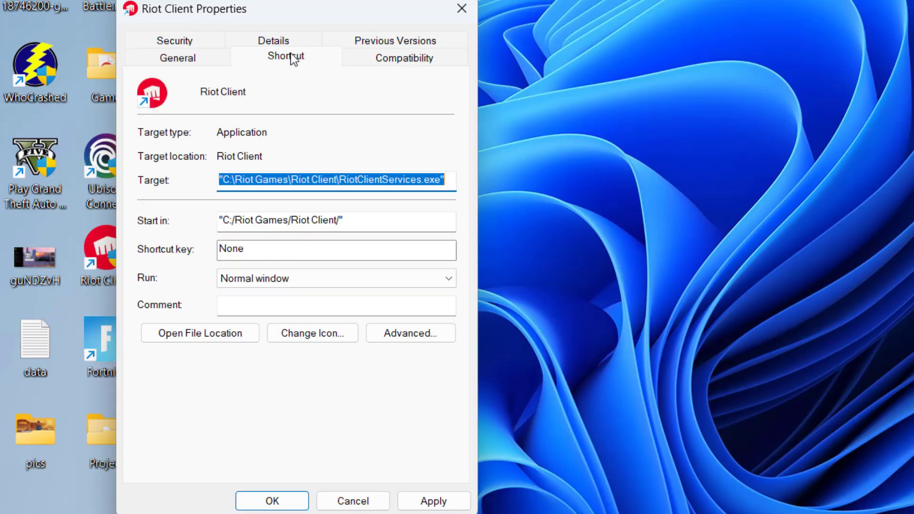
left_click(339, 184)
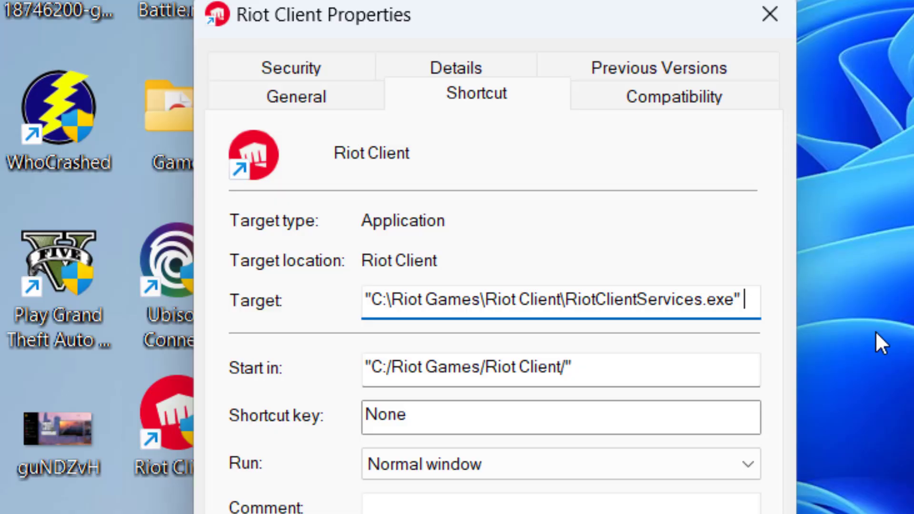
type("-disan")
key("BackSpace")
key("BackSpace")
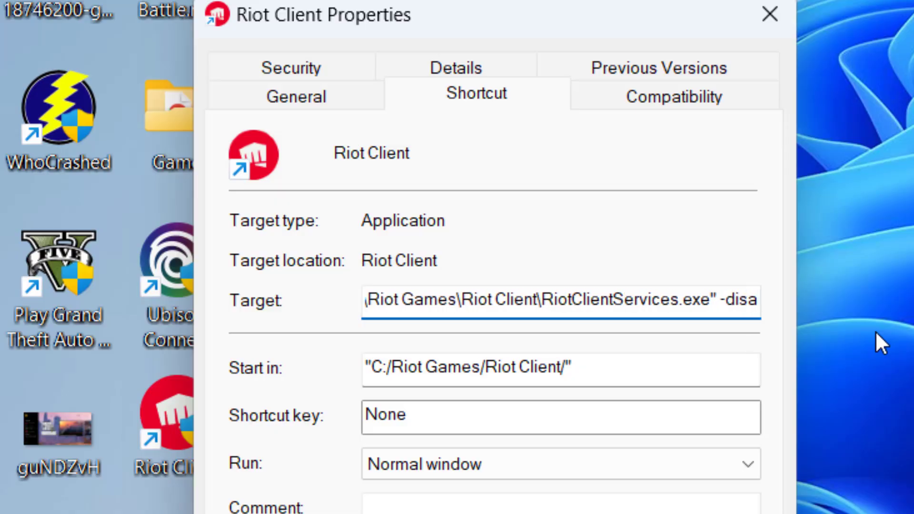
type("able")
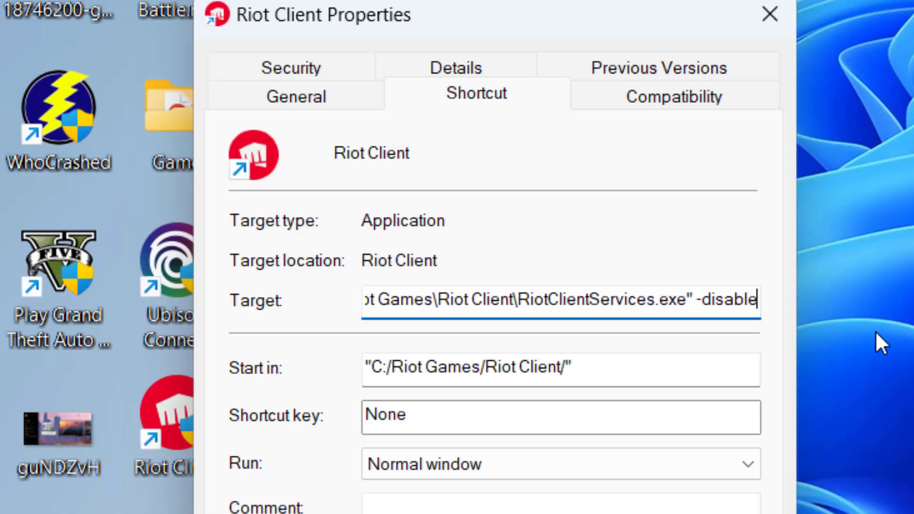
type("-auto-la")
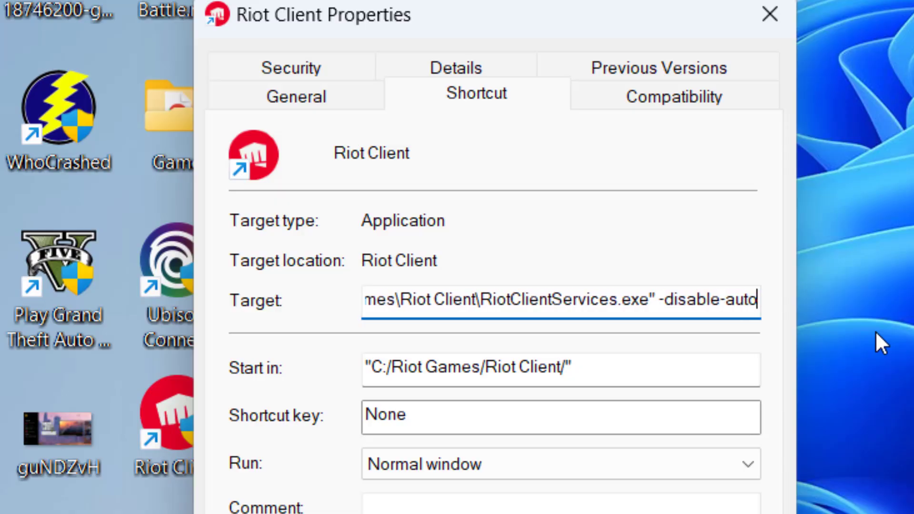
type("unch")
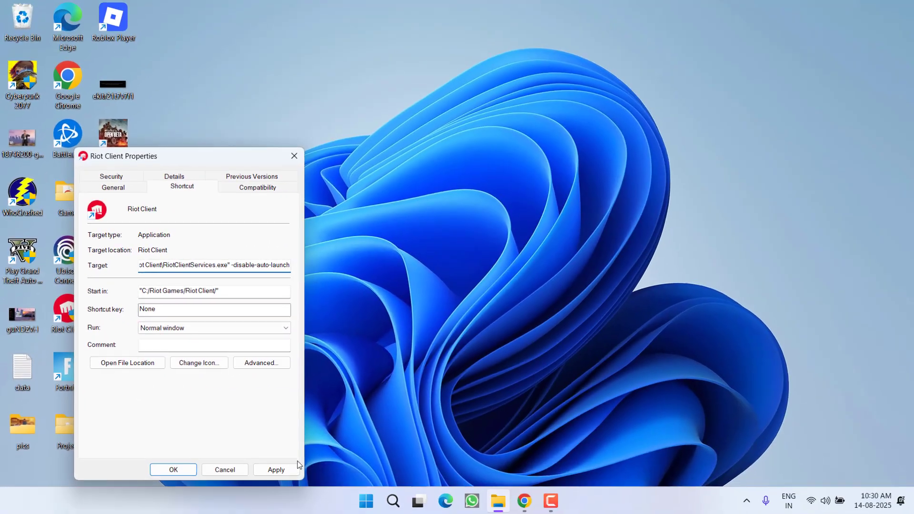
left_click(276, 469)
left_click(173, 469)
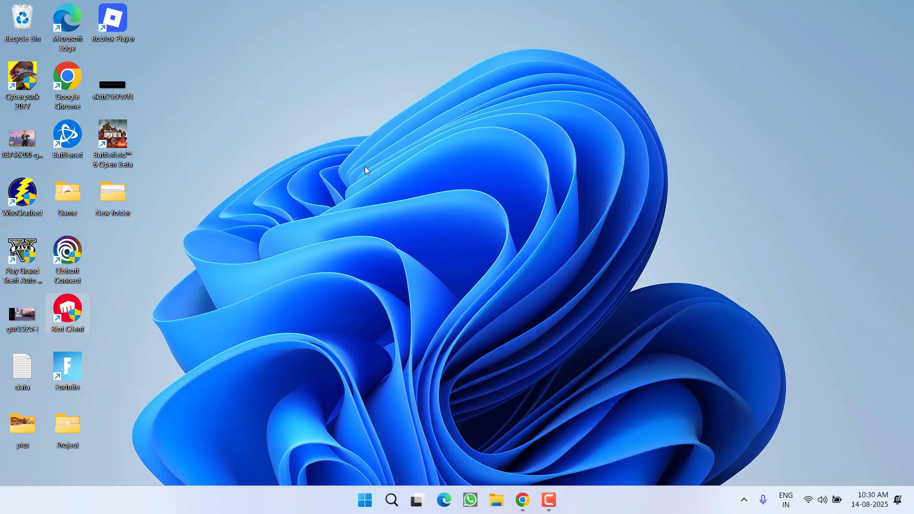
- Turn off Real-time protection in Windows Security, approve the UAC prompt, and minimise the window
left_click(365, 500)
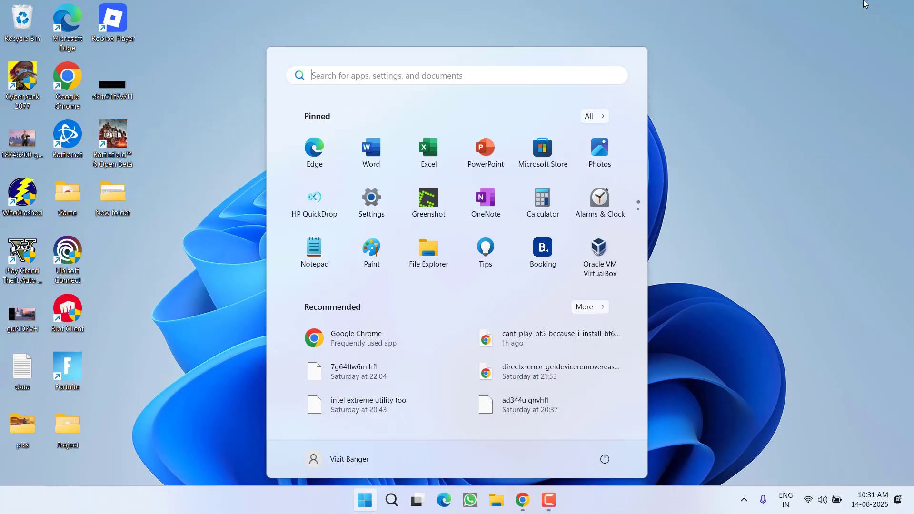
type("windows")
key("Return")
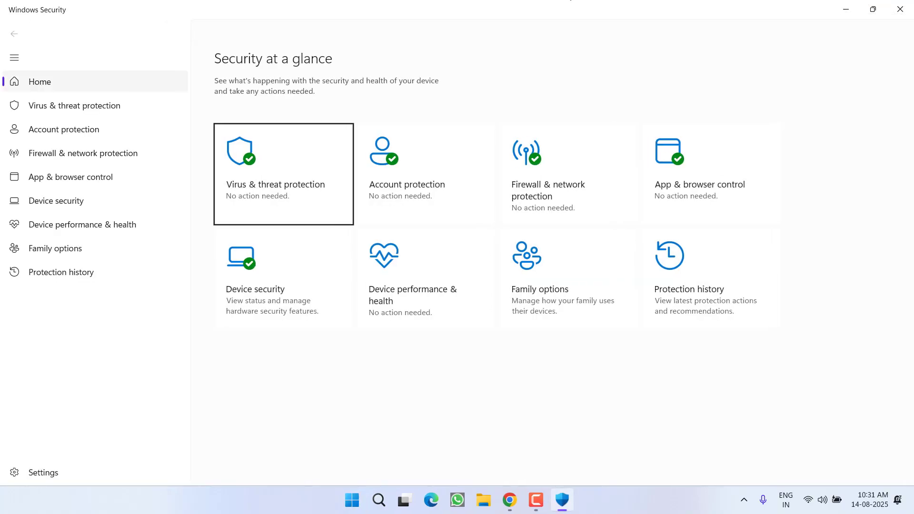
left_click(265, 195)
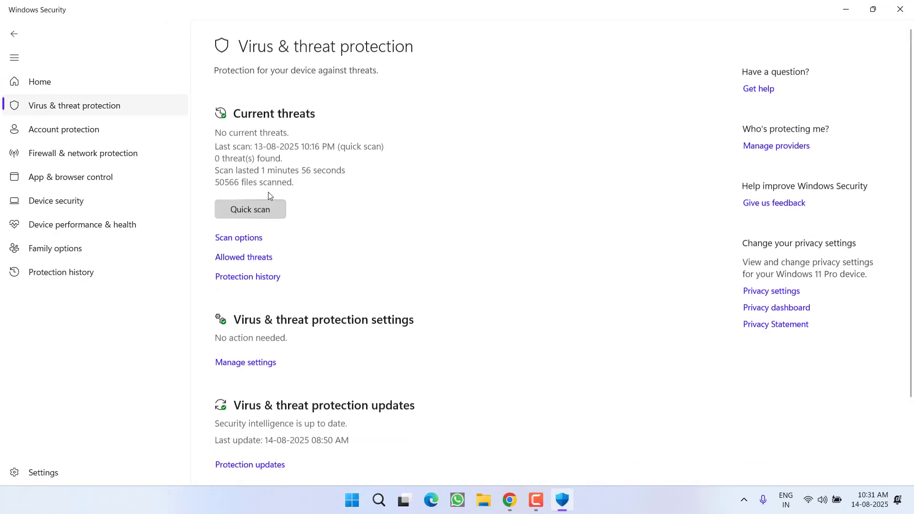
left_click(255, 360)
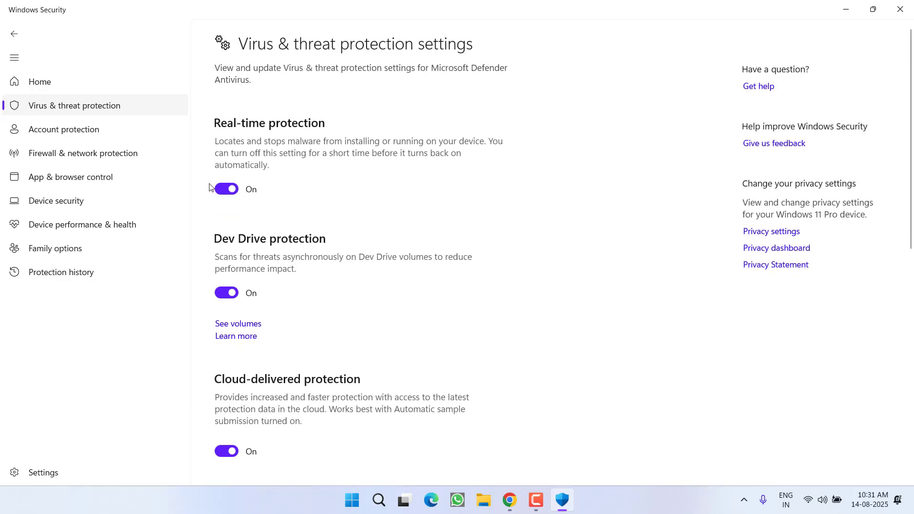
left_click(225, 190)
left_click(398, 338)
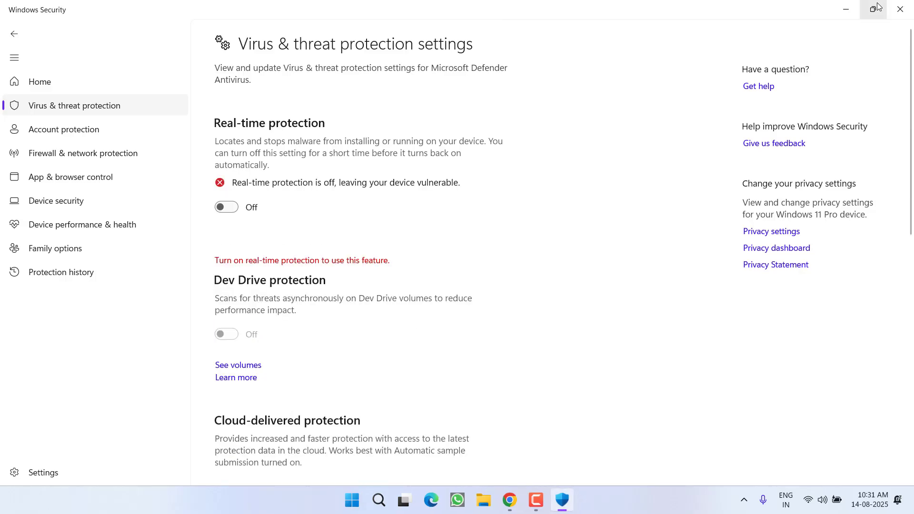
left_click(845, 9)
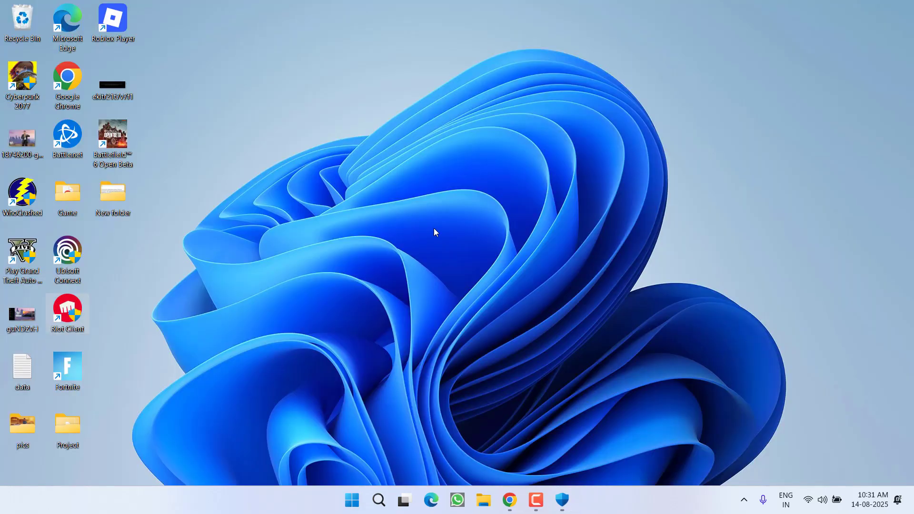
right_click(620, 497)
left_click(655, 455)
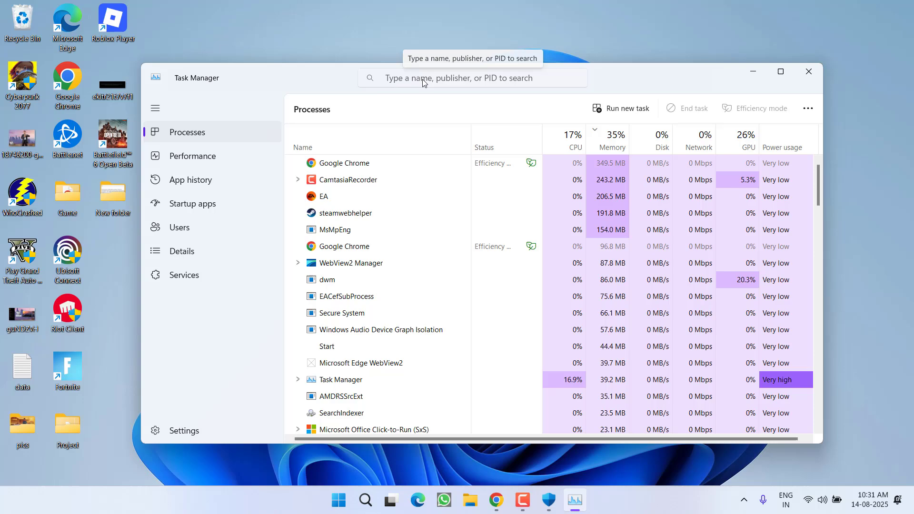
left_click(423, 80)
type("riot")
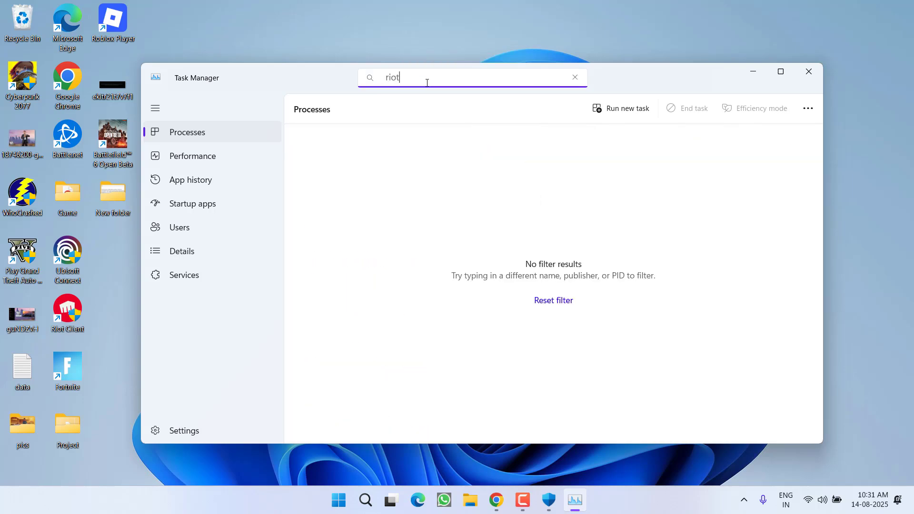
key("ctrl+a")
type("valorant")
key("BackSpace")
key("BackSpace")
key("BackSpace")
key("BackSpace")
key("BackSpace")
key("BackSpace")
key("BackSpace")
key("BackSpace")
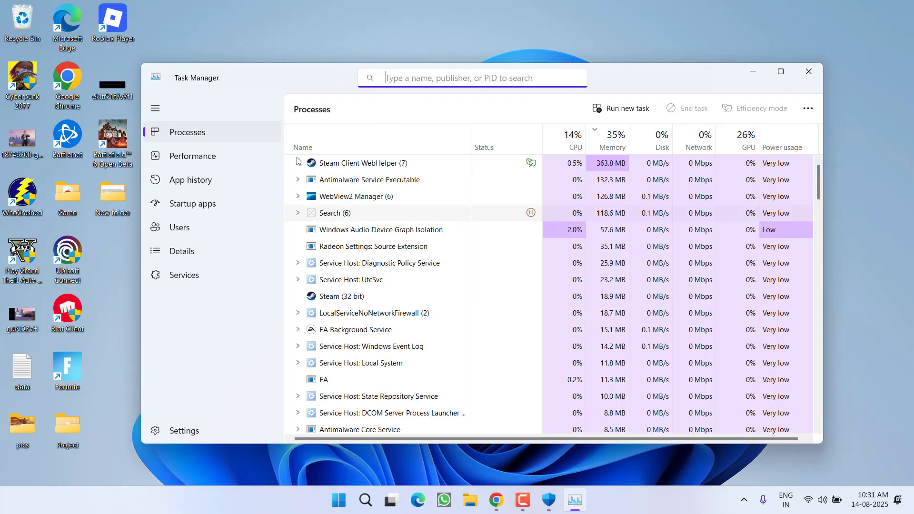
right_click(354, 168)
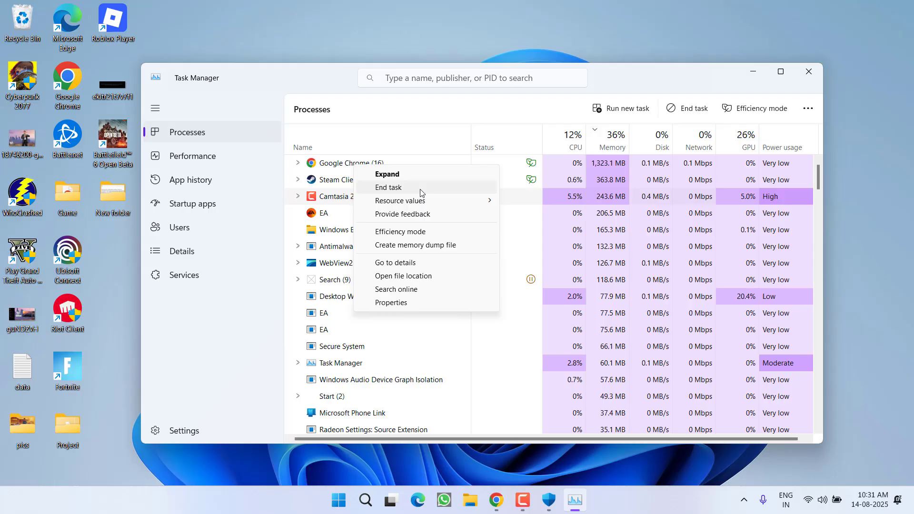
- Close Task Manager and launch Command Prompt as administrator
left_click(809, 73)
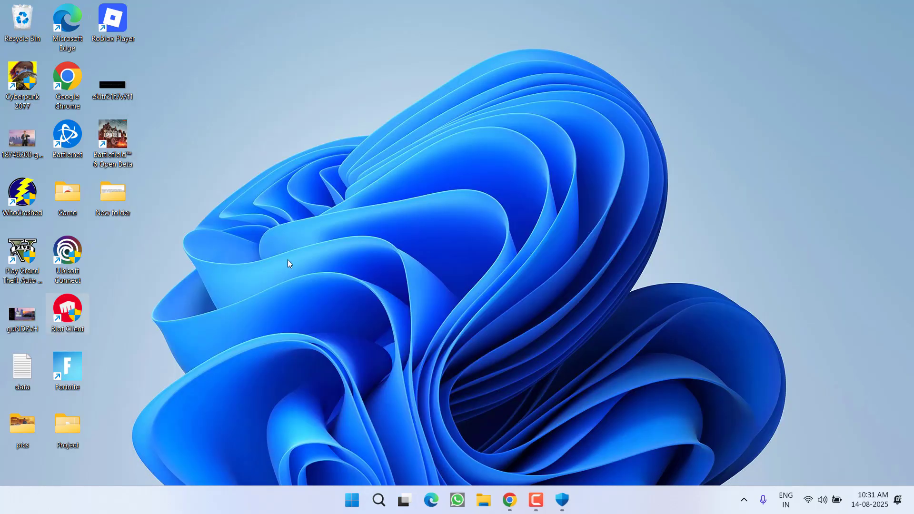
key("super")
type("cmd")
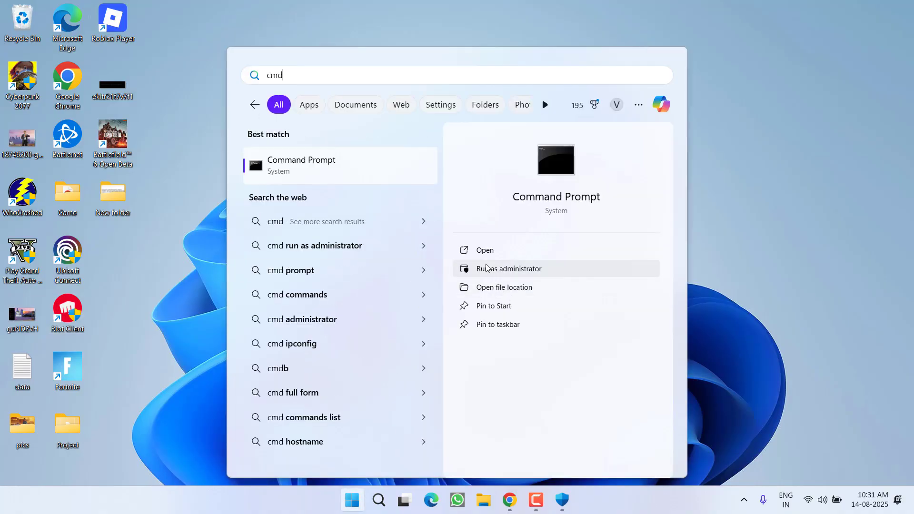
left_click(486, 267)
left_click(426, 344)
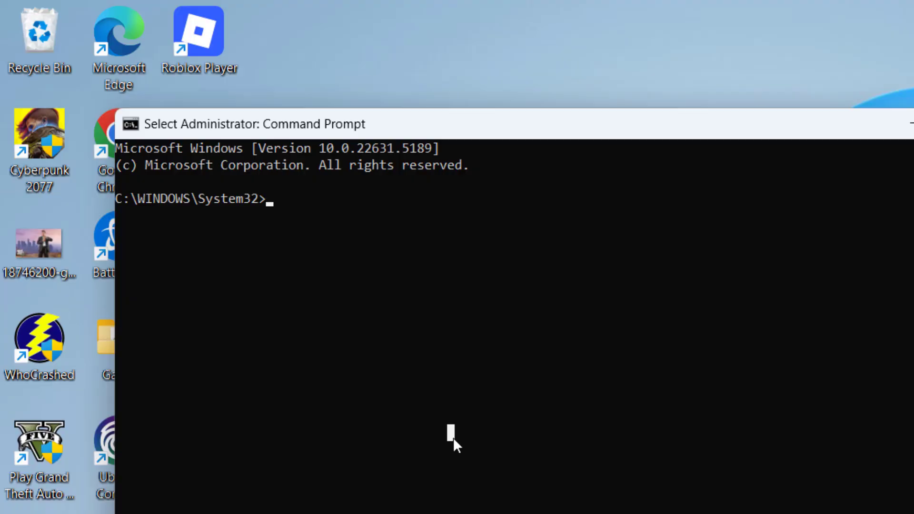
- Run 'sc delete vgc' and 'sc delete vgk', then select the error 1060 message
type("sc delete")
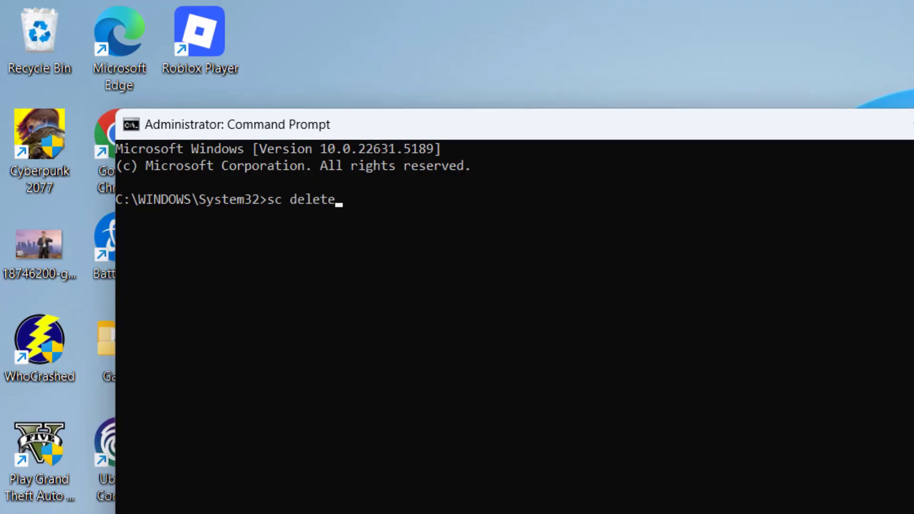
type(" vgc")
key("Return")
type("sc")
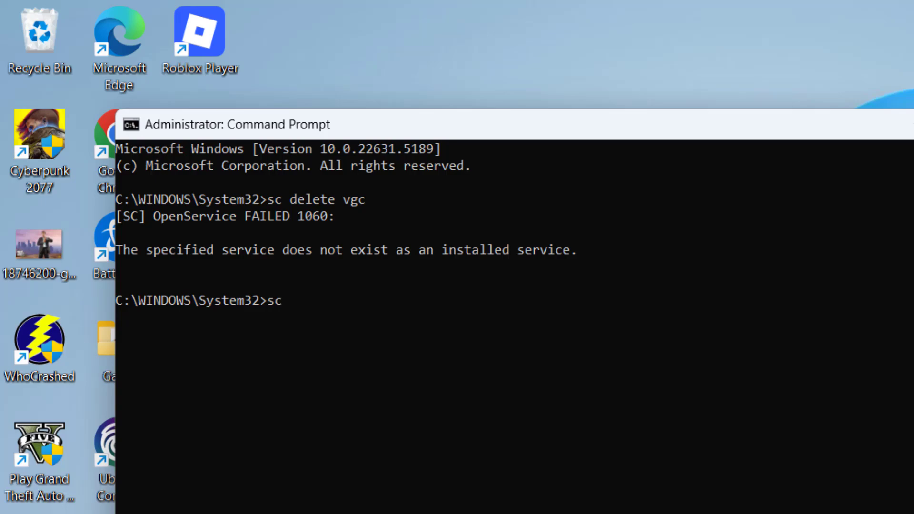
type(" delete vgk")
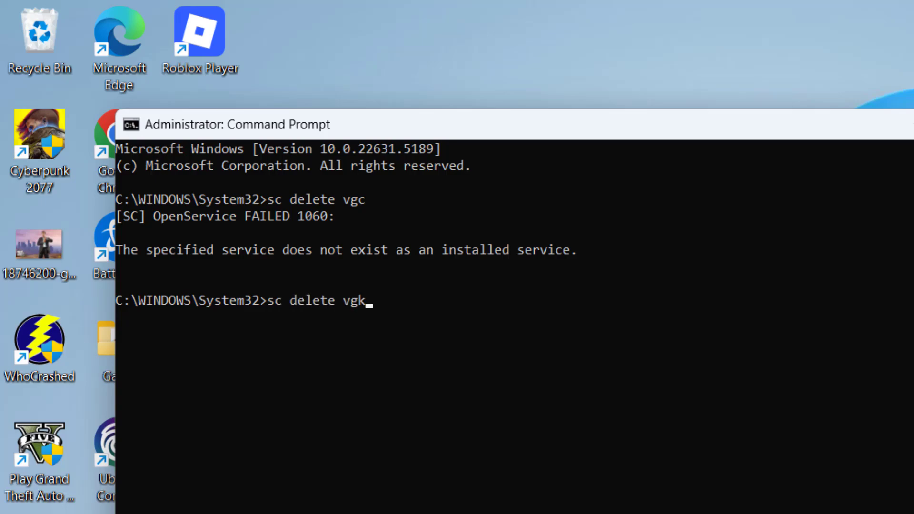
key("Return")
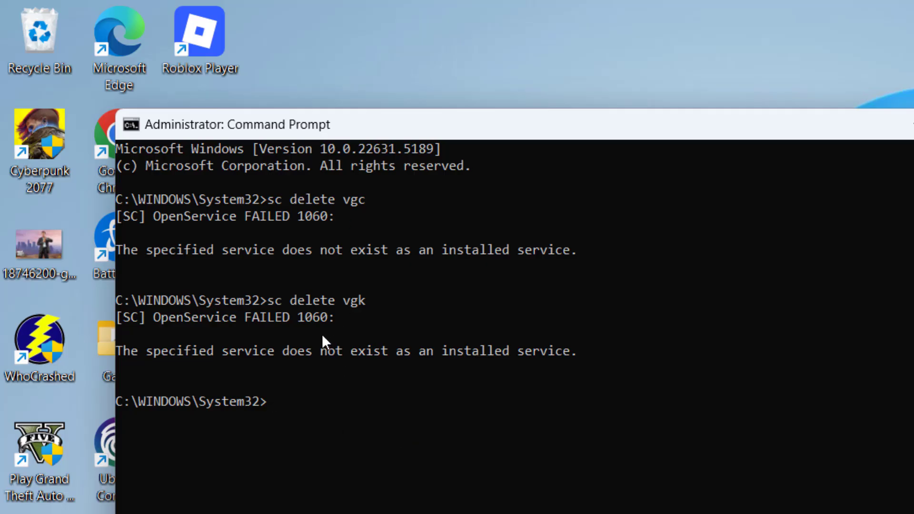
left_click_drag(187, 352, 508, 351)
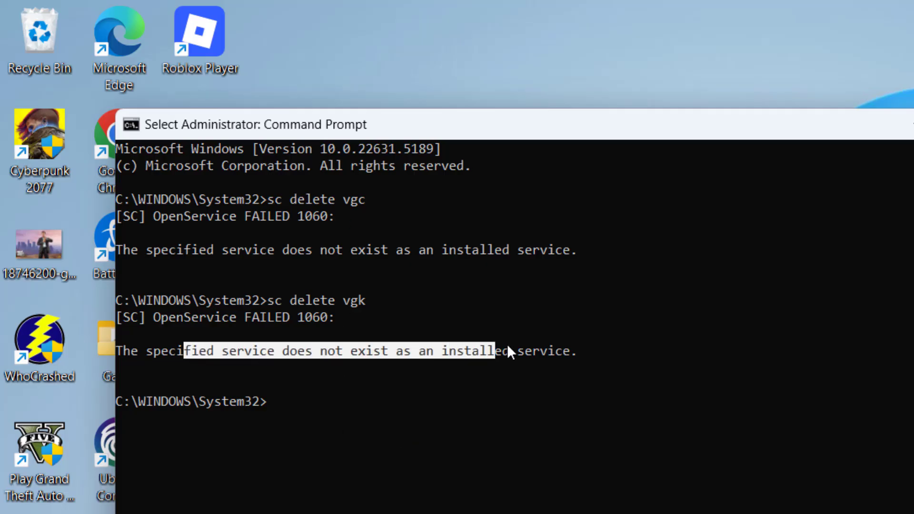
left_click_drag(572, 348, 582, 350)
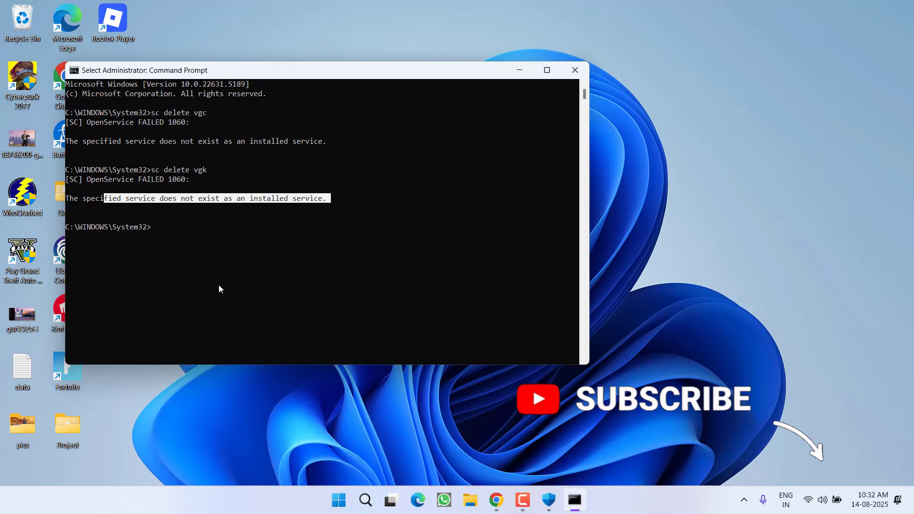
- Close Command Prompt and open C:\Program Files in File Explorer
left_click(573, 72)
key("super")
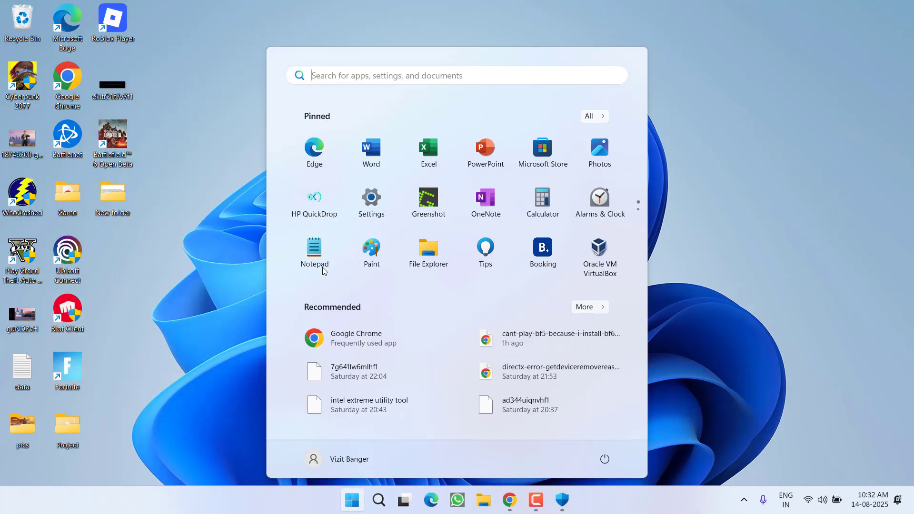
key("super+e")
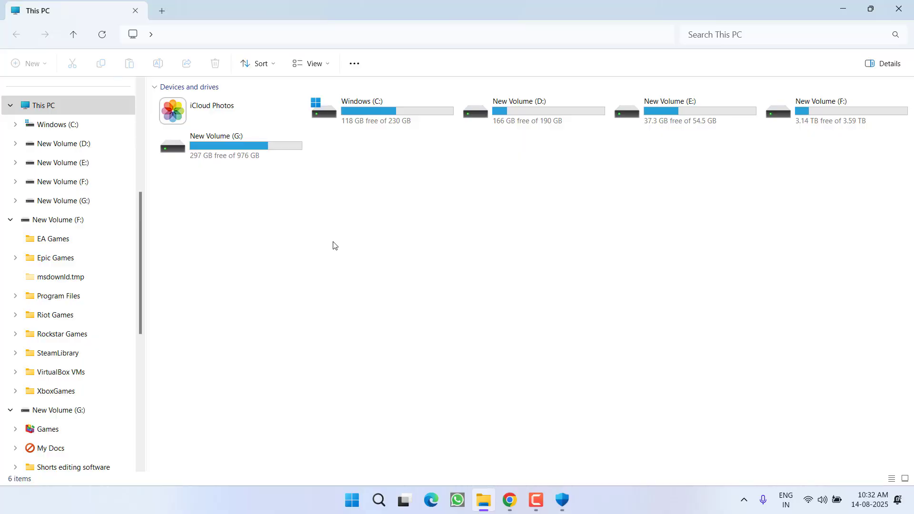
double_click(395, 110)
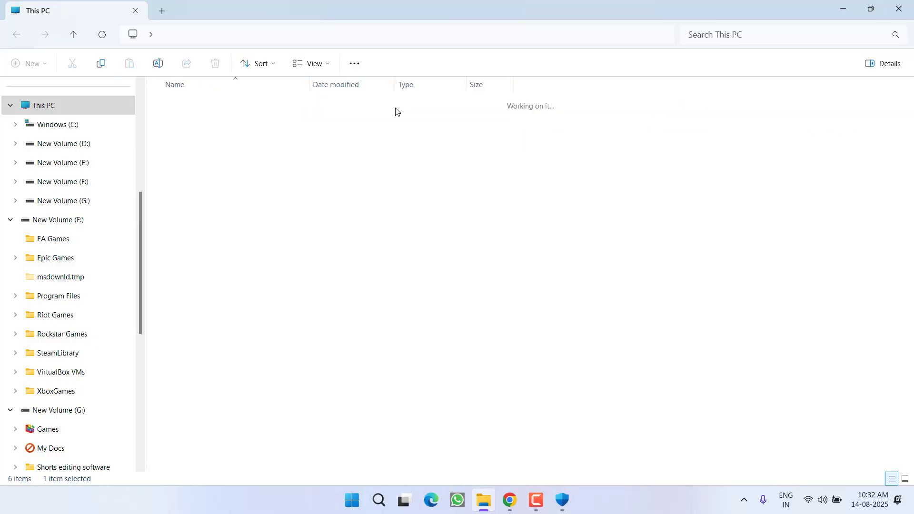
double_click(191, 353)
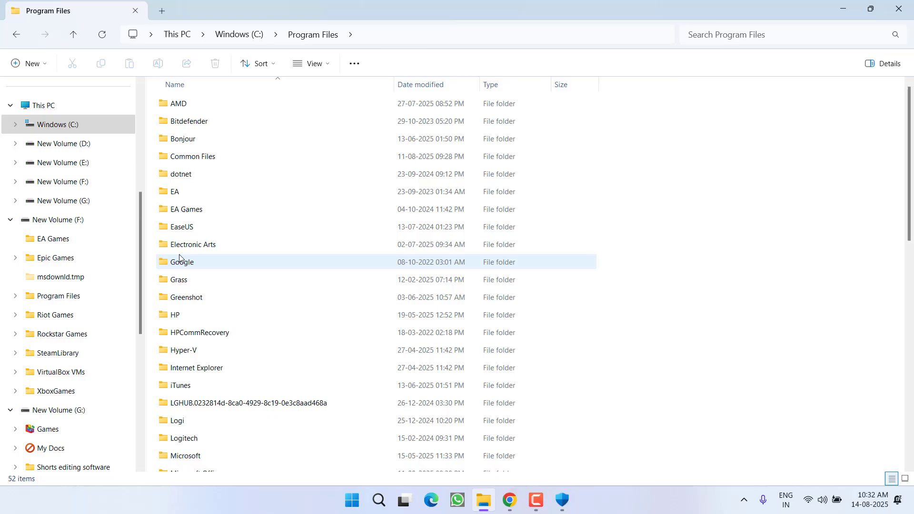
- Delete the Riot Vanguard folder and close File Explorer
key("r")
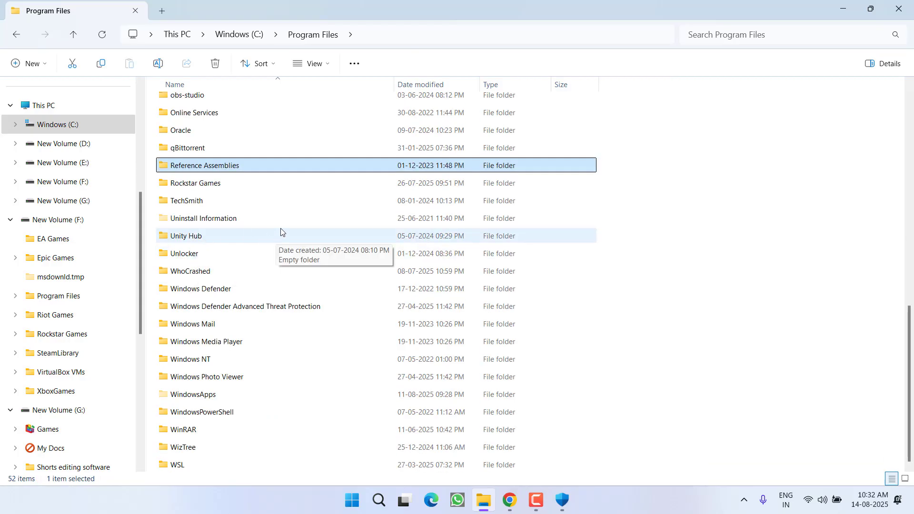
key("r")
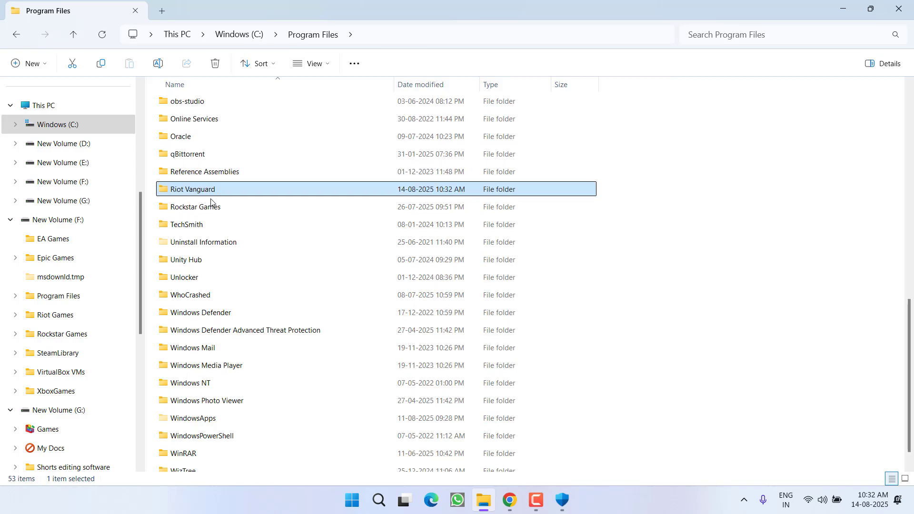
right_click(197, 193)
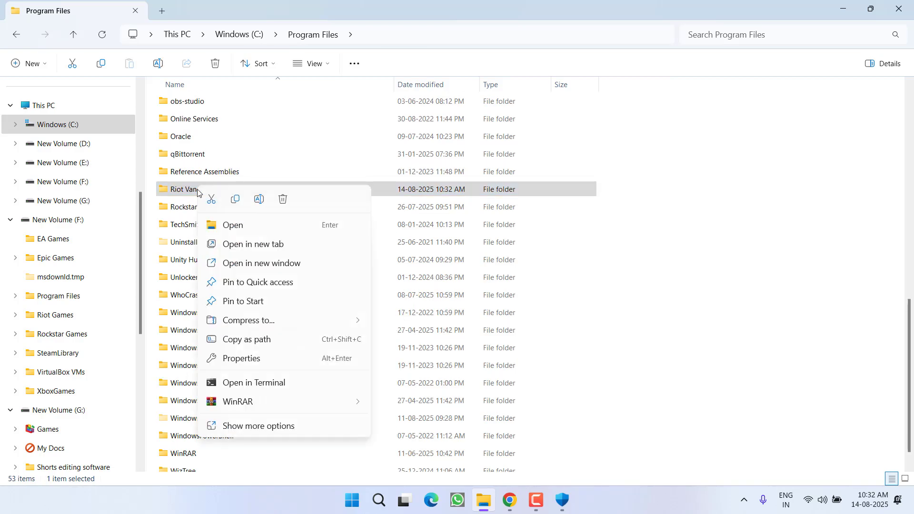
left_click(286, 198)
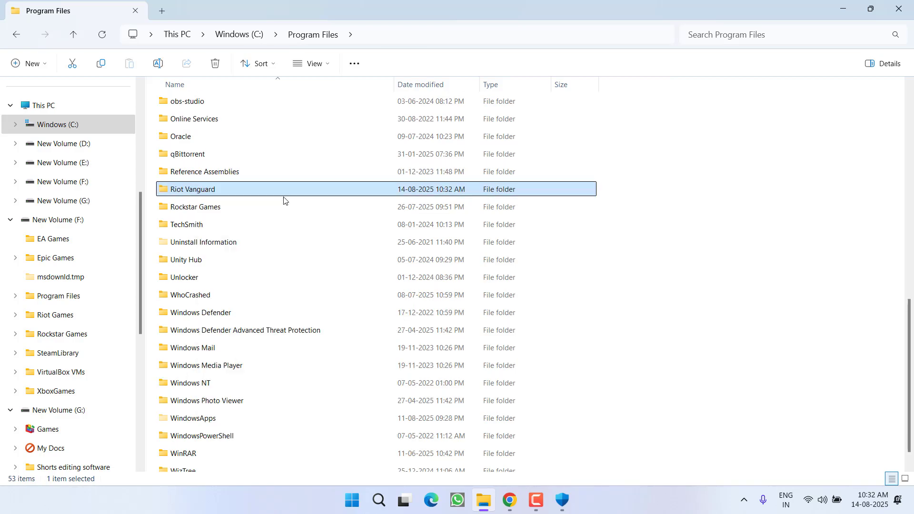
left_click(906, 5)
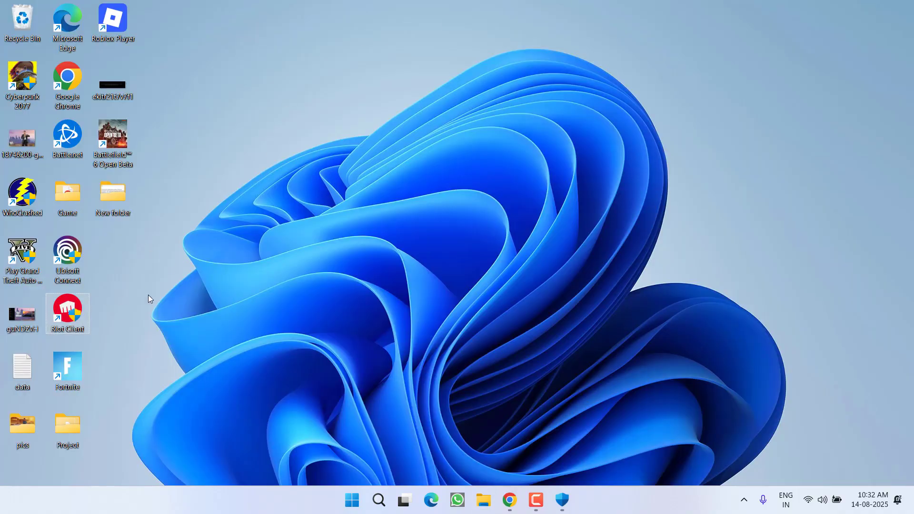